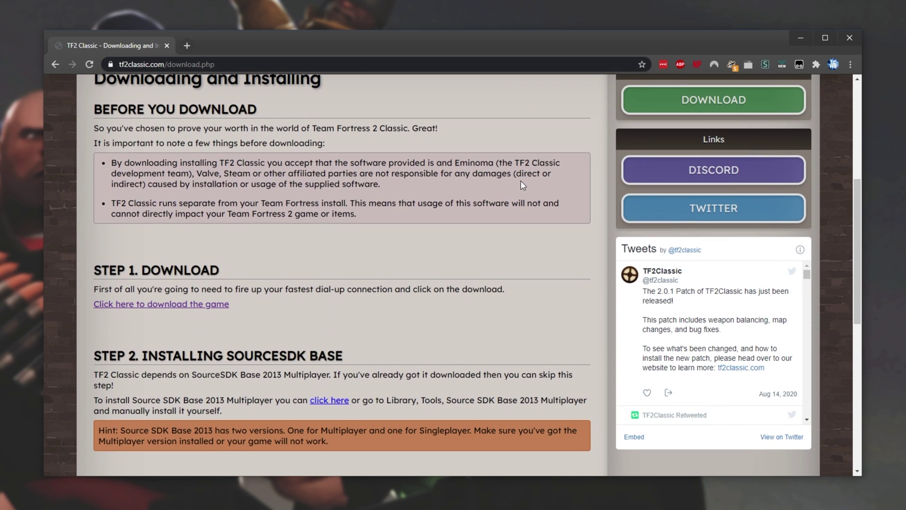
Step: Open the game's download link in a new tab, check the Team Fortress 2 Classic MEGA file page, and close it
right_click(136, 312)
left_click(169, 313)
left_click(228, 41)
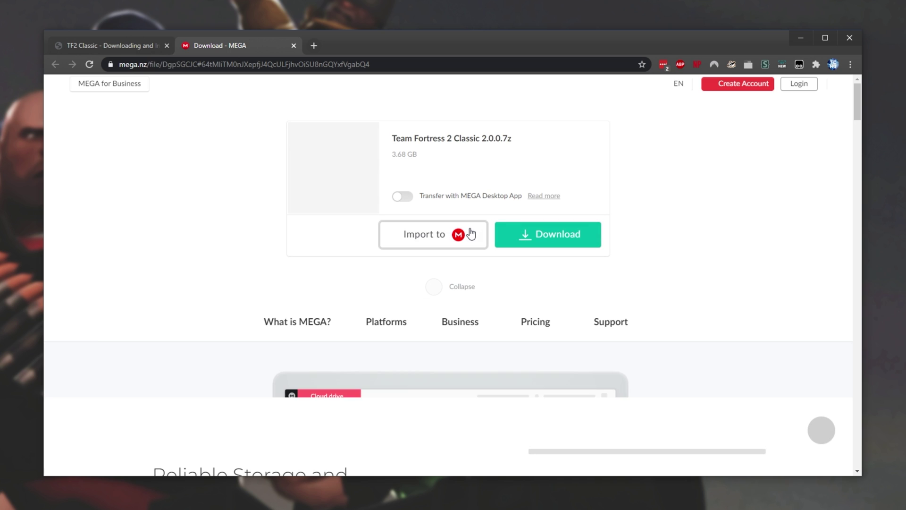
left_click_drag(393, 154, 409, 154)
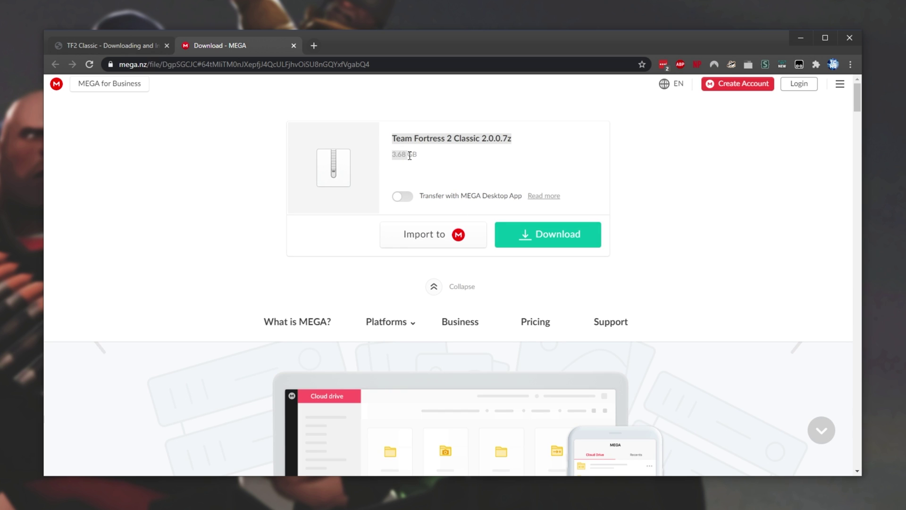
left_click(438, 162)
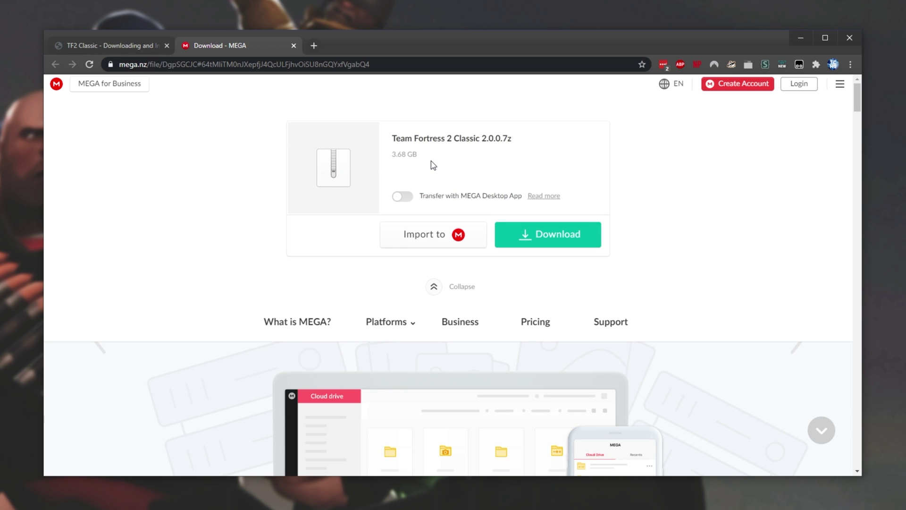
left_click(554, 237)
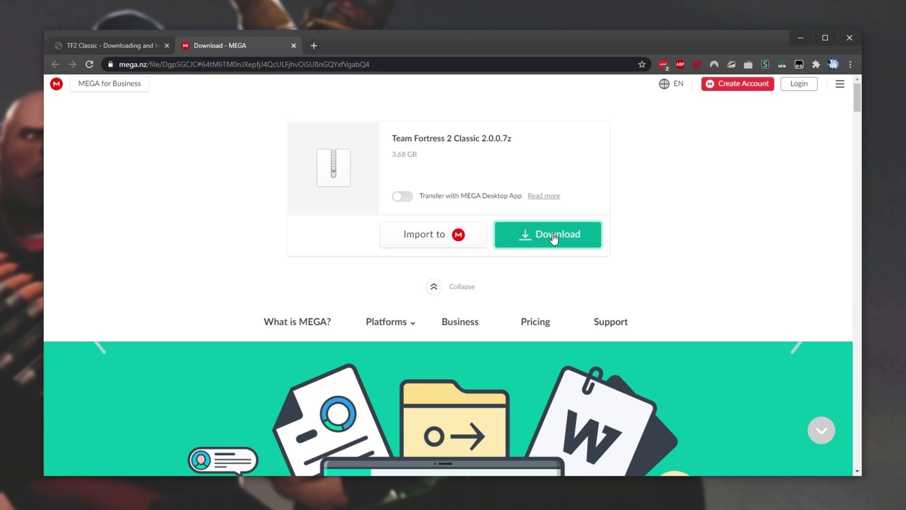
left_click(450, 237)
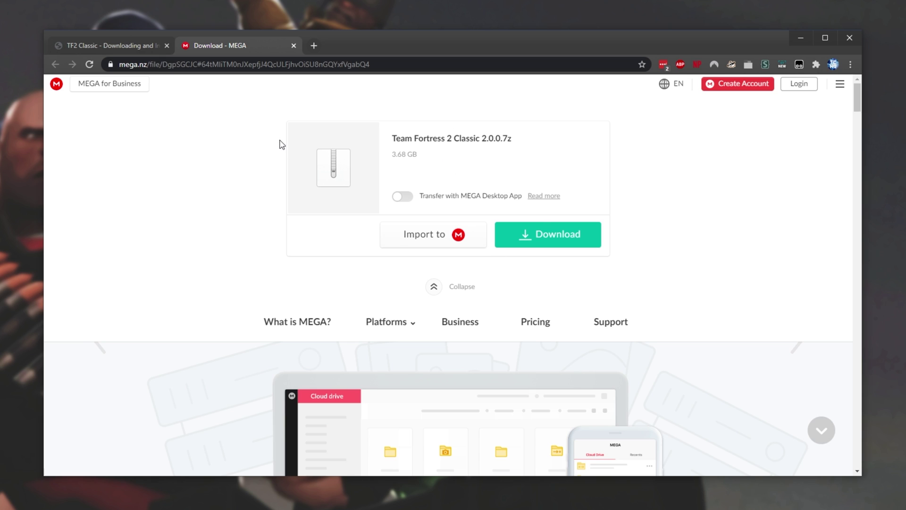
left_click(293, 45)
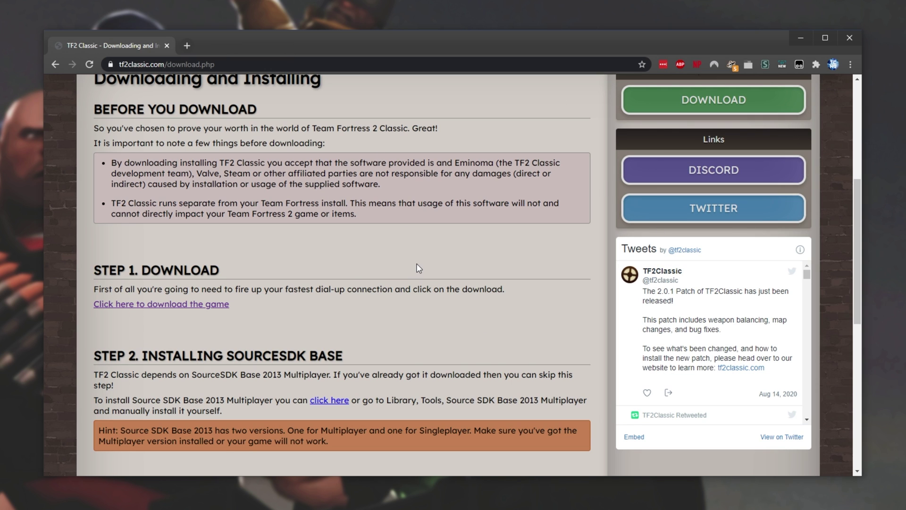
Step: Open the Team Fortress 2 Classic Discord server and review the 2.0.1 patch and full-download links in its download-mirrors channel
left_click(732, 179)
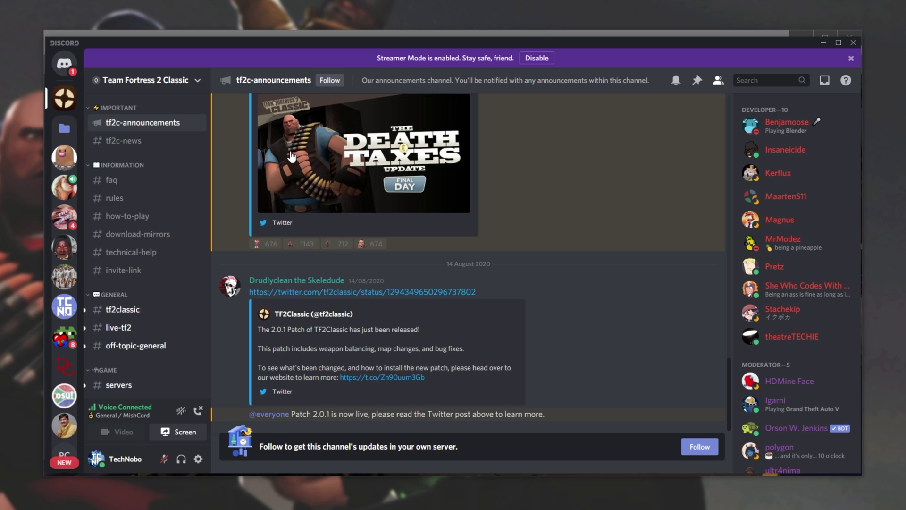
left_click(148, 241)
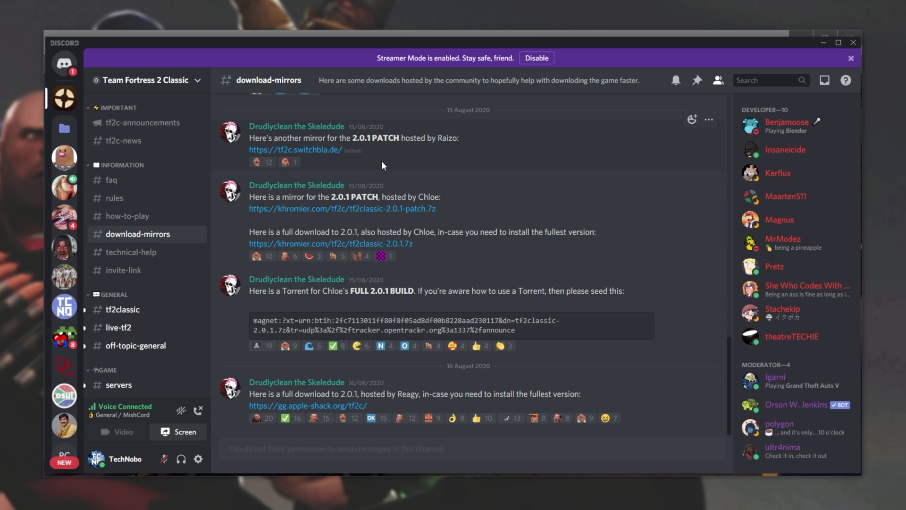
double_click(449, 137)
double_click(429, 196)
double_click(362, 197)
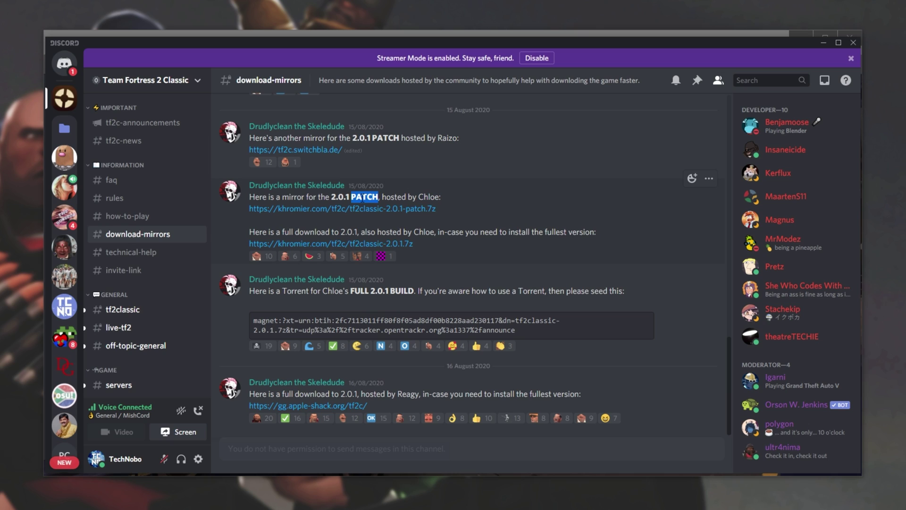
left_click_drag(251, 230, 620, 230)
left_click(621, 231)
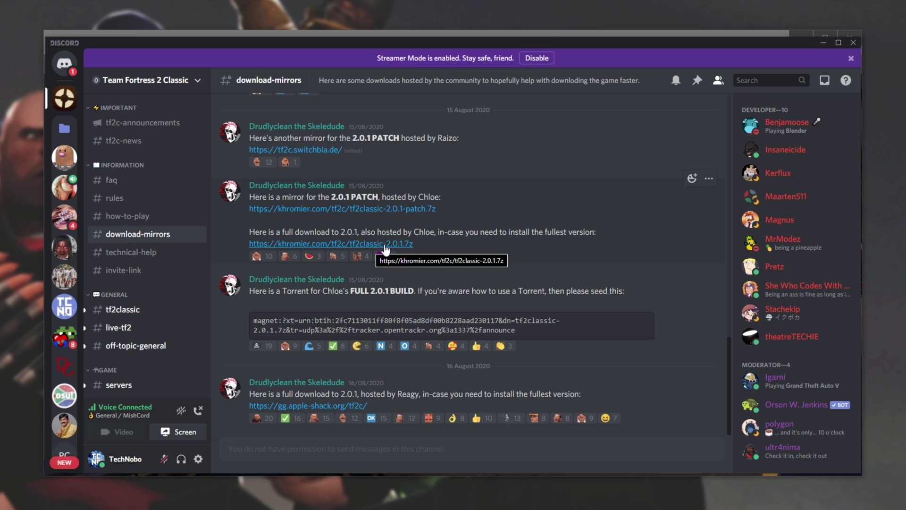
left_click(409, 250)
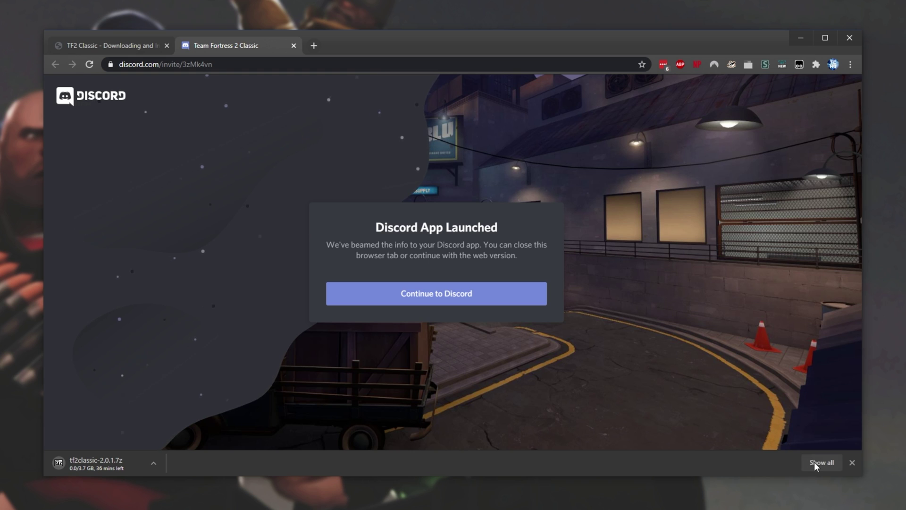
left_click(814, 462)
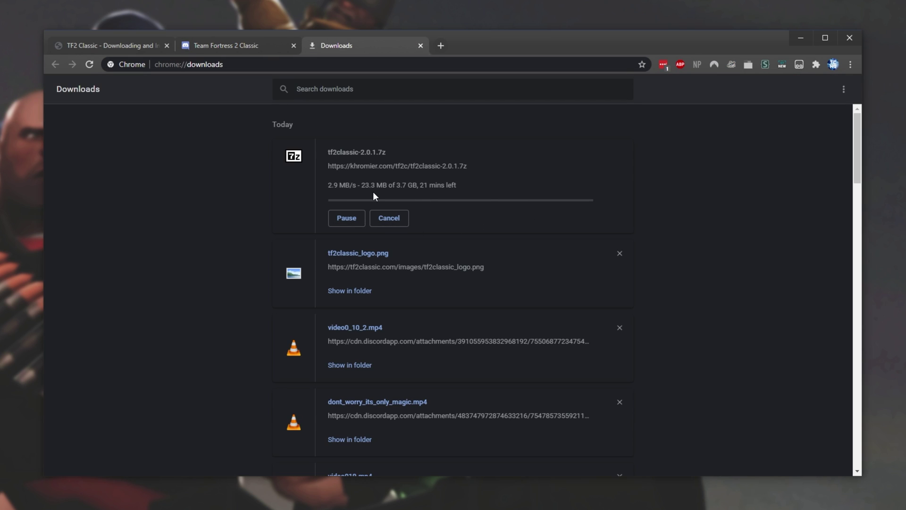
left_click(376, 219)
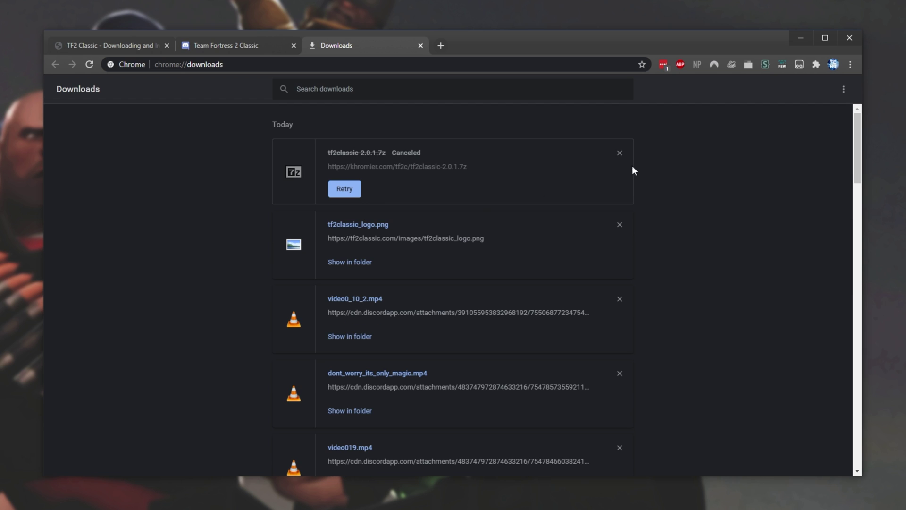
left_click(793, 44)
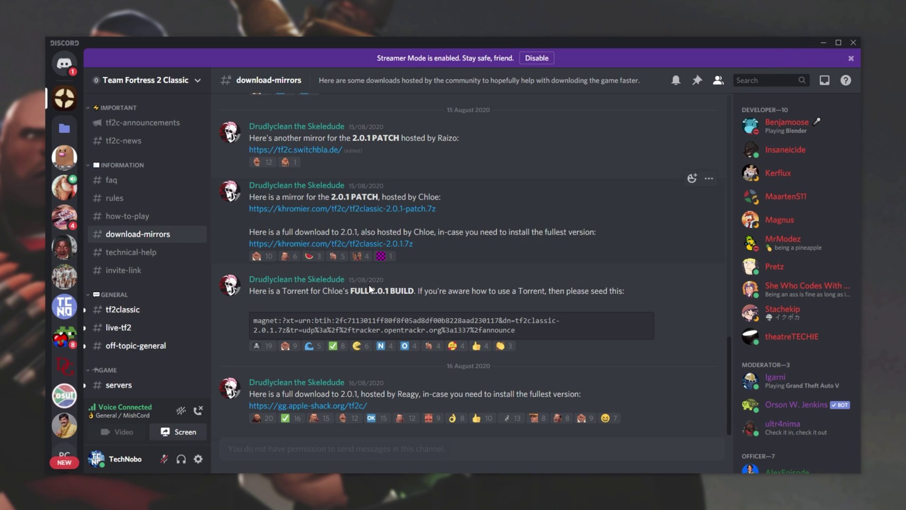
Step: Open the downloaded tf2classic-latest.7z archive and check the contents of its tf2classic folder, including TF2ClassicLauncher.exe
left_click_drag(528, 336, 251, 328)
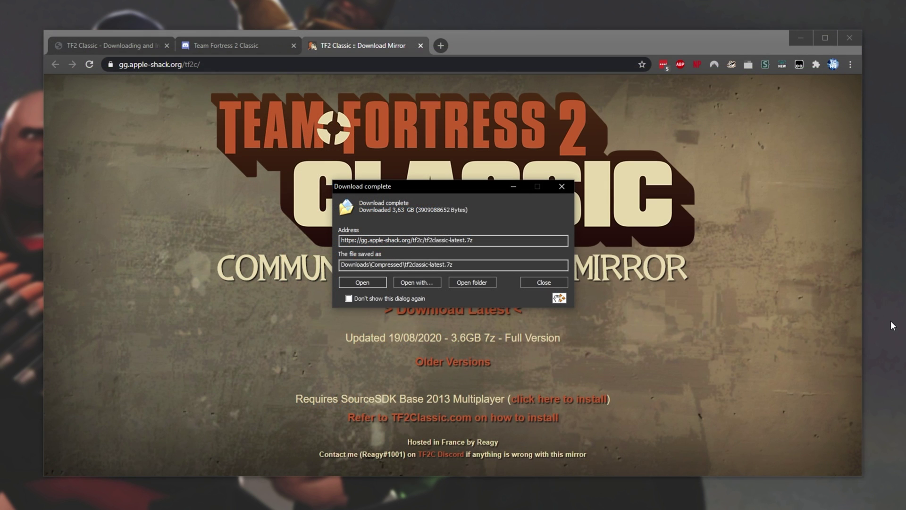
left_click(372, 282)
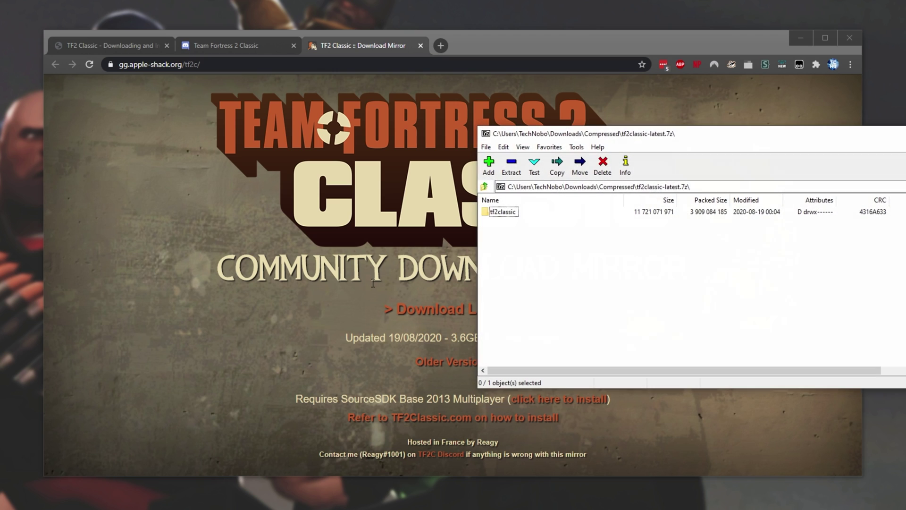
left_click_drag(602, 135, 354, 143)
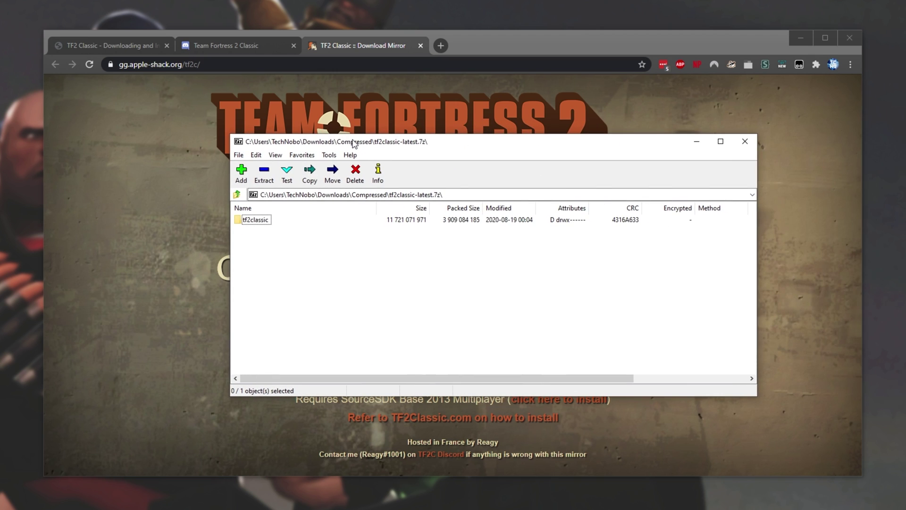
key("ctrl+alt+c")
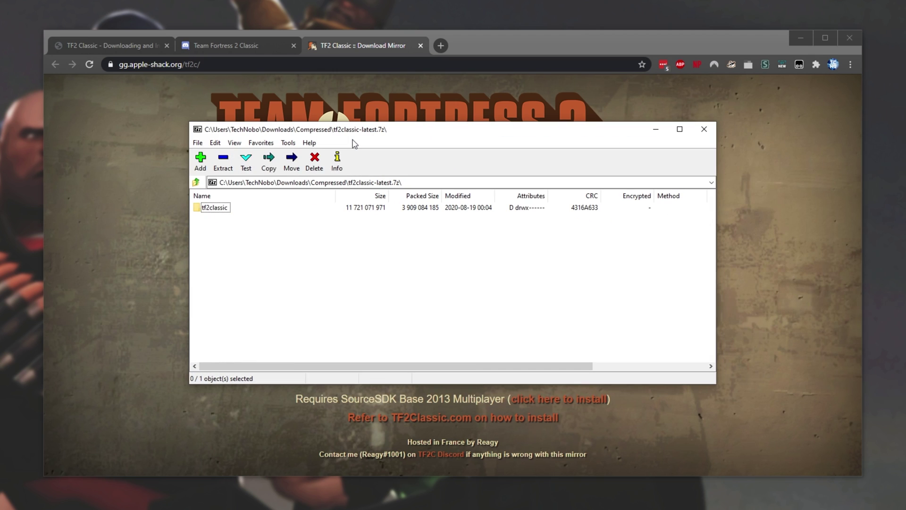
double_click(218, 207)
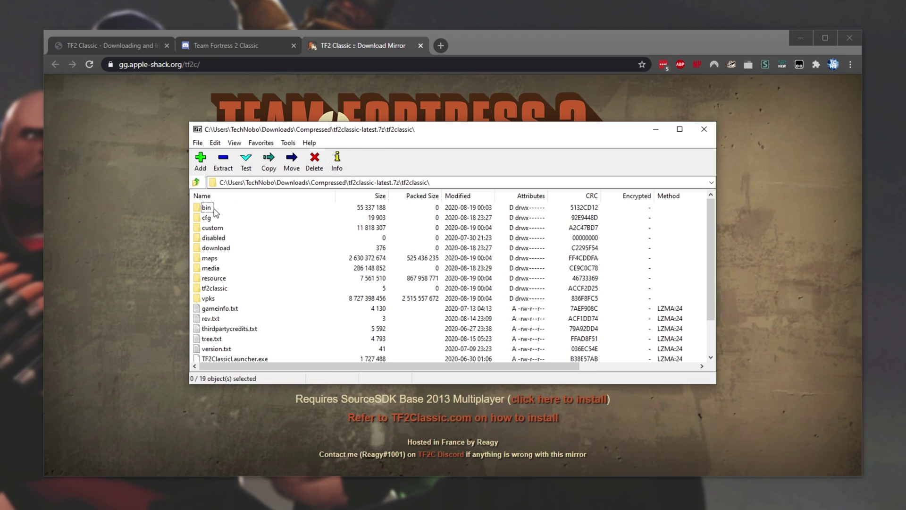
scroll(300, 304, "down", 2)
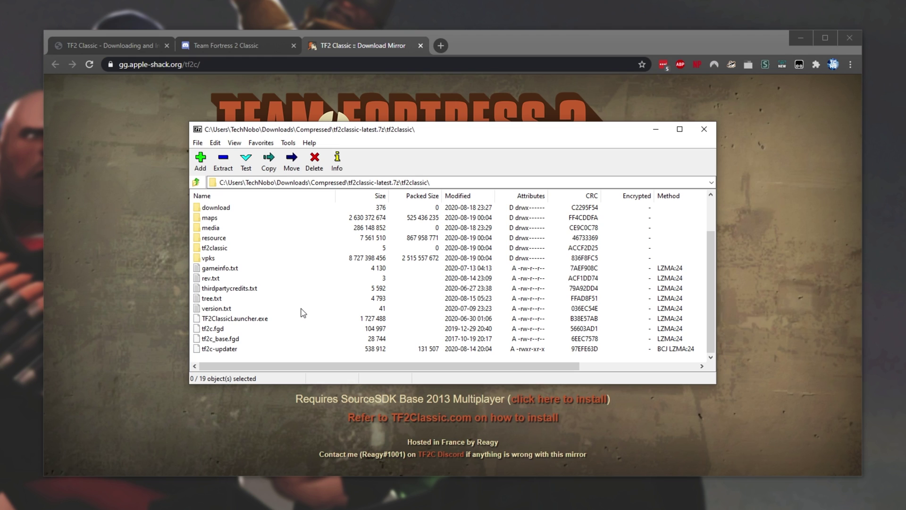
left_click(267, 319)
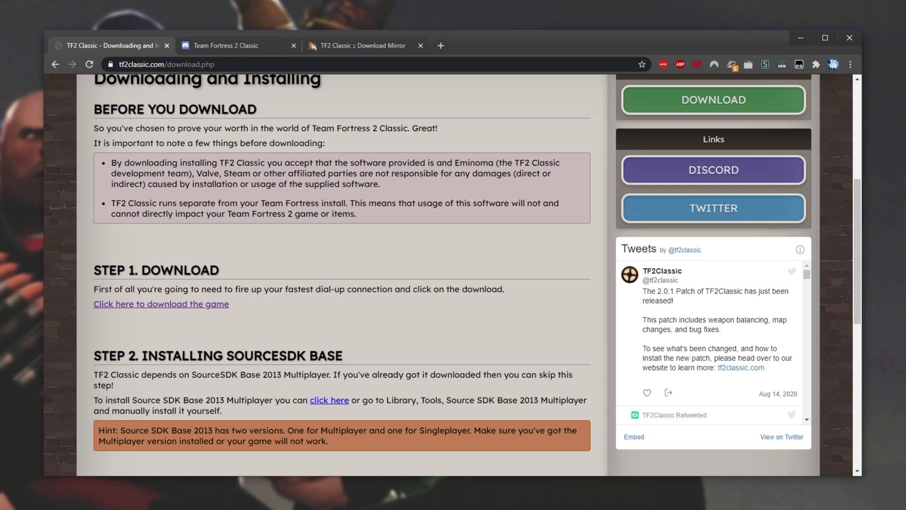
Step: Read the Step 2 instructions on the TF2 Classic download page about installing Source SDK Base 2013 Multiplayer
left_click(263, 268)
scroll(263, 268, "down", 3)
left_click_drag(167, 196, 352, 200)
left_click(351, 201)
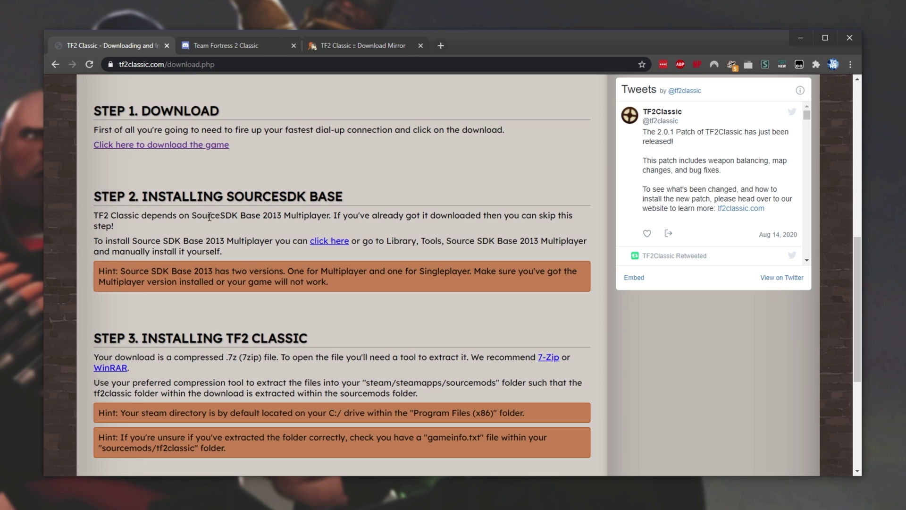
double_click(262, 216)
left_click(296, 218)
left_click_drag(95, 240, 218, 241)
Step: Open the Source SDK Base install link in a new tab and run its address, steam://install/243750, from the Windows Run dialog
right_click(343, 242)
left_click(361, 248)
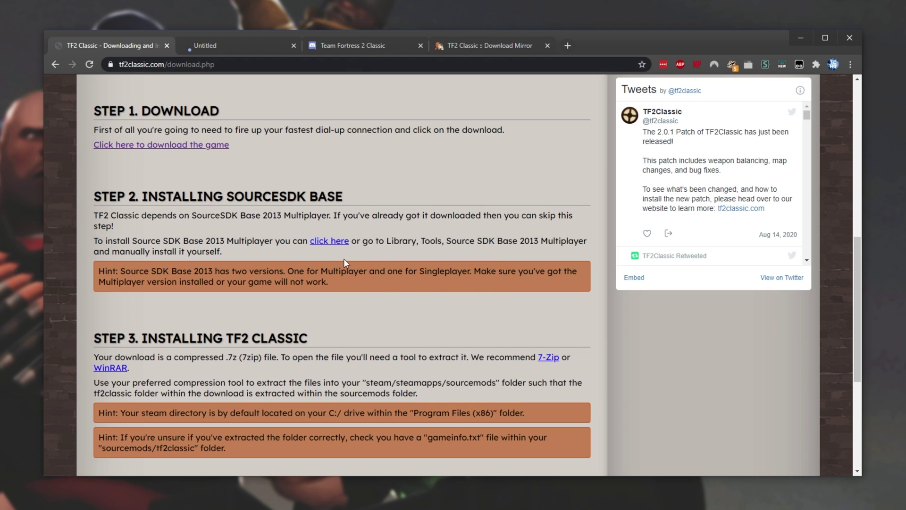
left_click(236, 50)
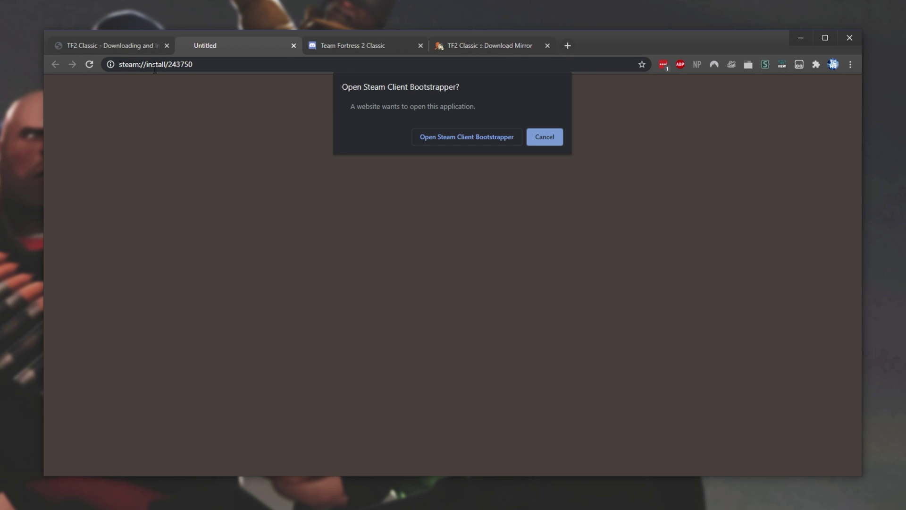
left_click(201, 62)
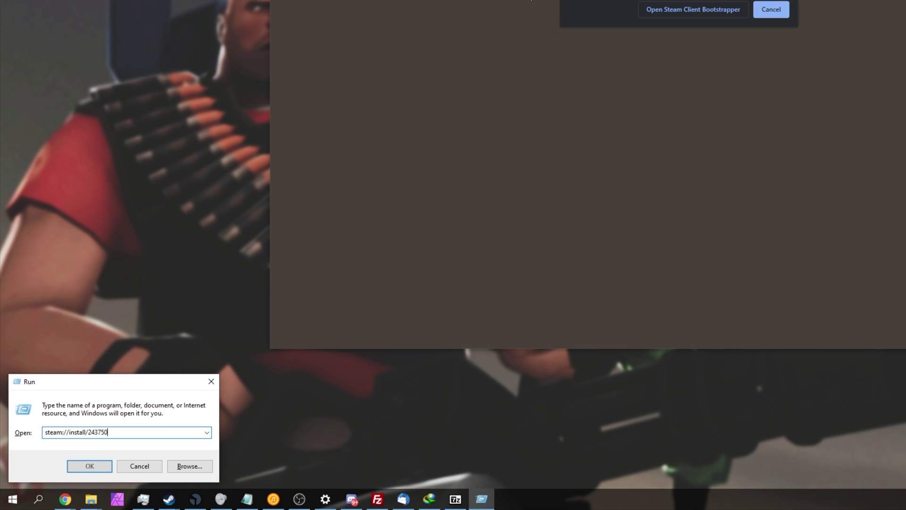
key("Return")
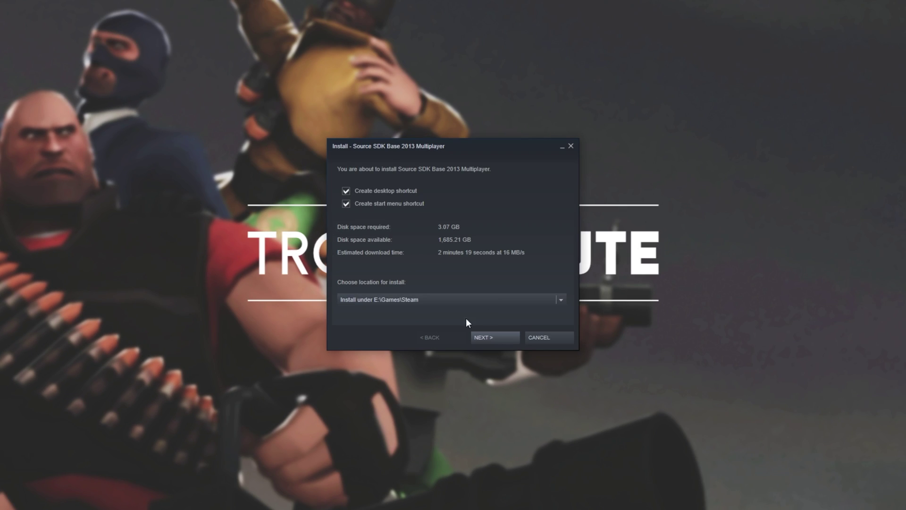
Step: Queue the Source SDK Base 2013 Multiplayer installation under E:\Games\Steam and open Steam's download queue
left_click(495, 337)
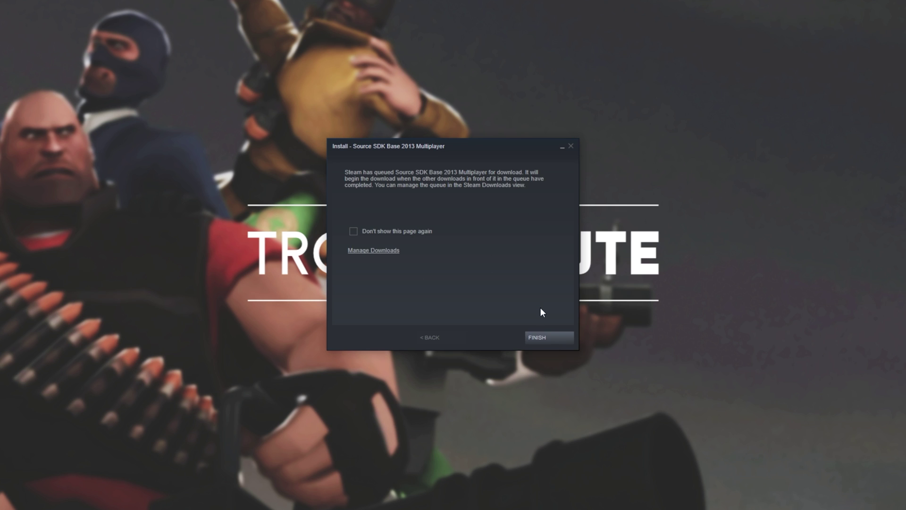
left_click(547, 337)
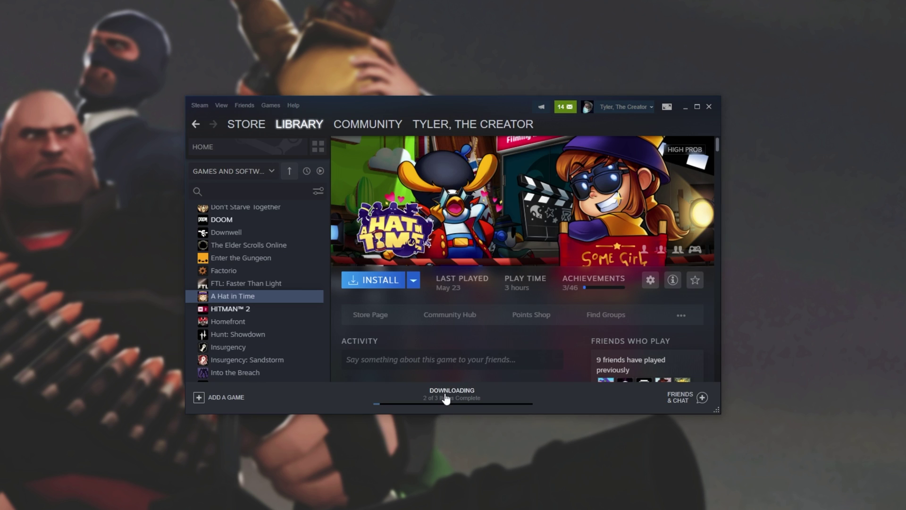
left_click(445, 399)
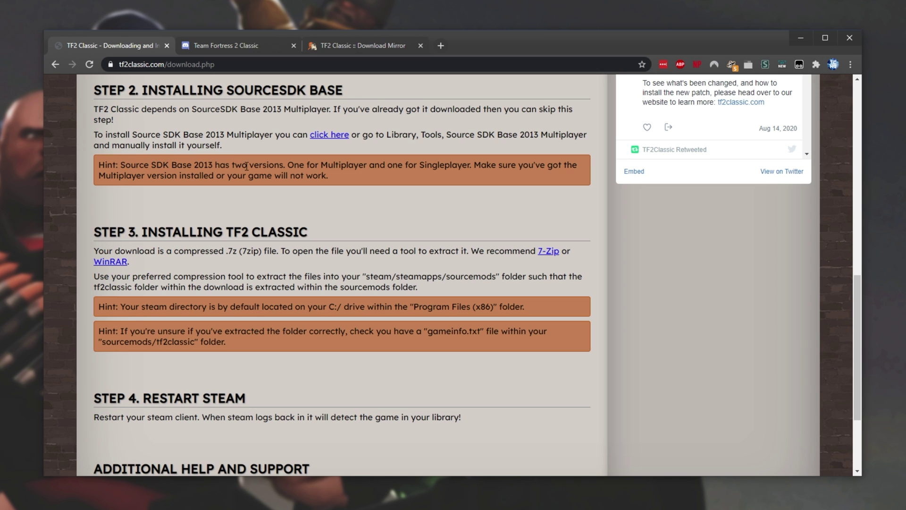
Step: Read the Step 2 hint on the TF2 Classic page about the Multiplayer and Singleplayer versions of Source SDK Base 2013
left_click_drag(231, 165, 283, 165)
double_click(344, 165)
left_click(437, 166)
double_click(437, 167)
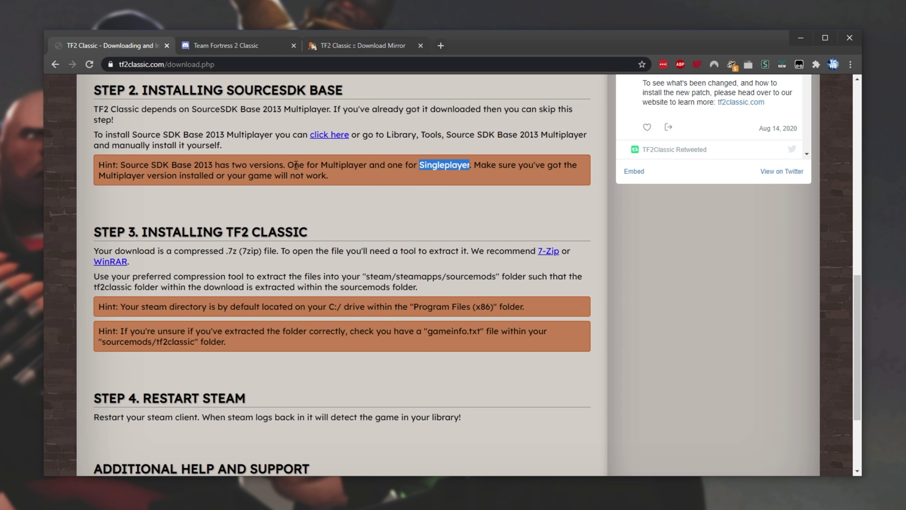
double_click(113, 175)
mouse_move(681, 52)
left_mouse_down()
mouse_move(661, 433)
mouse_move(681, 51)
left_mouse_up()
Step: Read the Step 3 instructions about extracting the tf2classic folder into steam/steamapps/sourcemods and the hint on the default Steam directory
left_click_drag(177, 234, 277, 234)
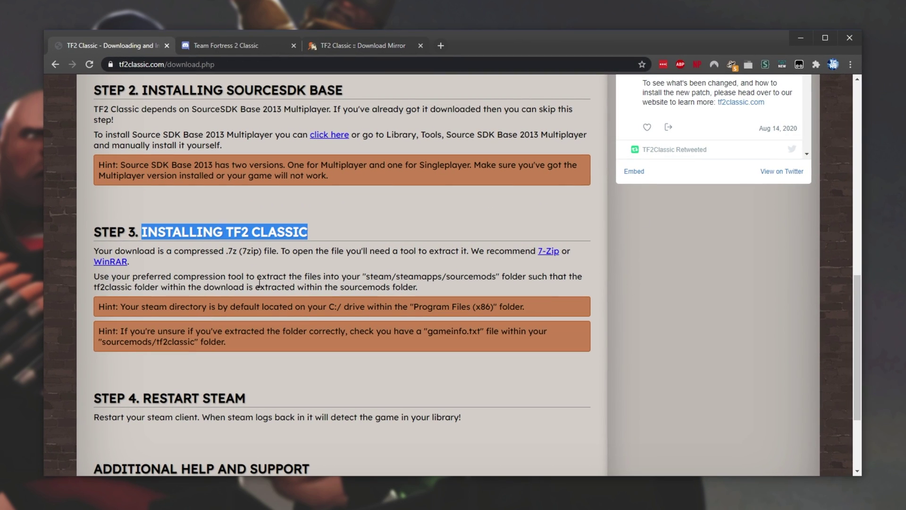
double_click(254, 250)
scroll(357, 288, "down", 1)
left_click_drag(93, 223, 174, 223)
left_click(381, 221)
double_click(378, 223)
left_click(421, 232)
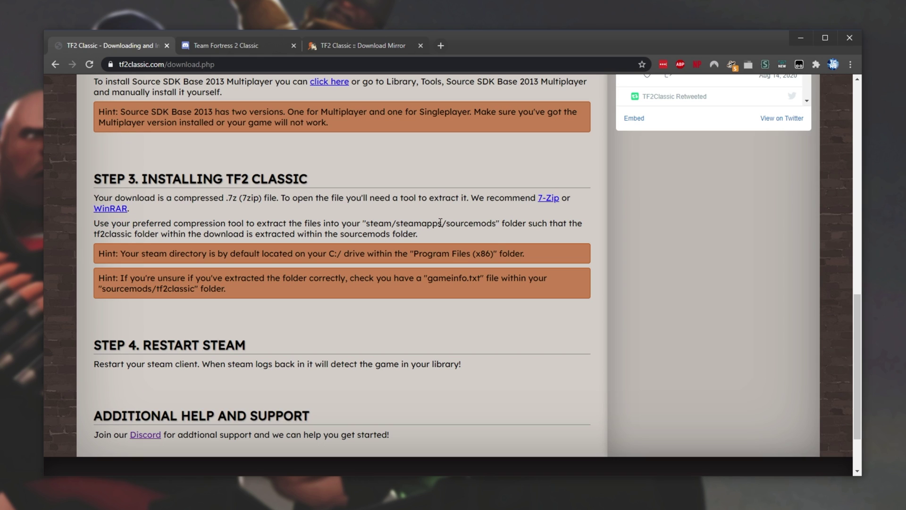
double_click(477, 223)
double_click(119, 234)
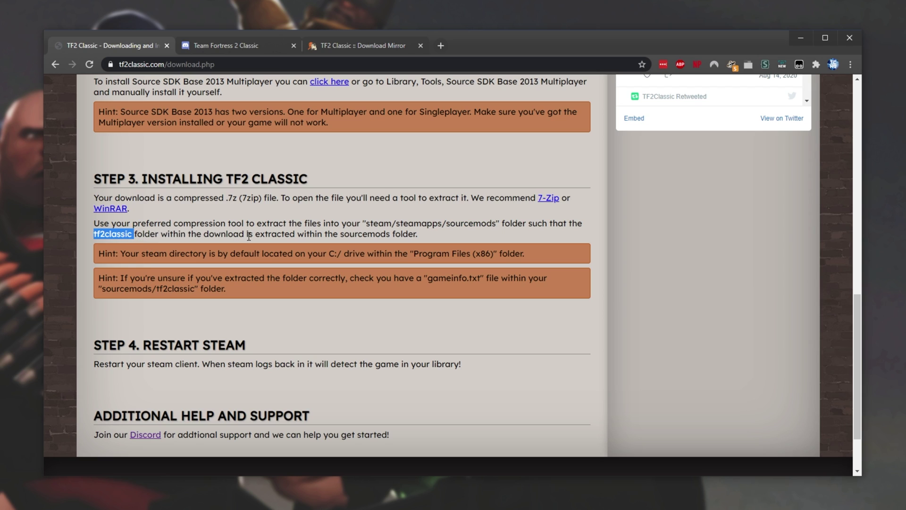
left_click_drag(337, 234, 416, 234)
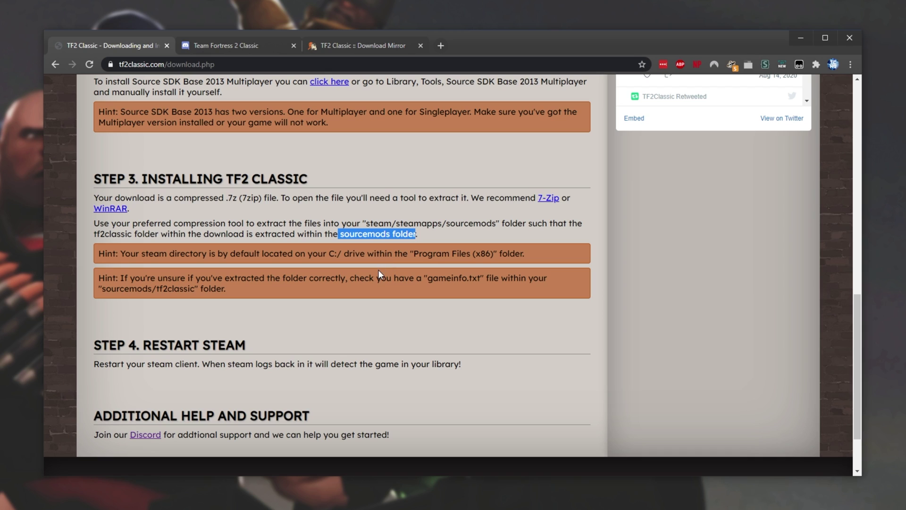
left_click_drag(138, 254, 339, 255)
left_click(340, 255)
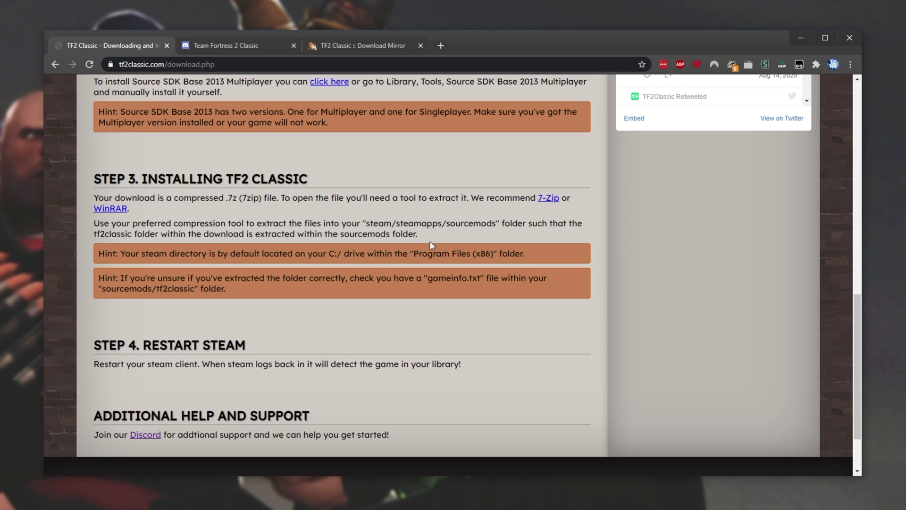
Step: Minimize Steam and open the folder C:\Program Files (x86)\Steam\steamapps\sourcemods in File Explorer
double_click(469, 223)
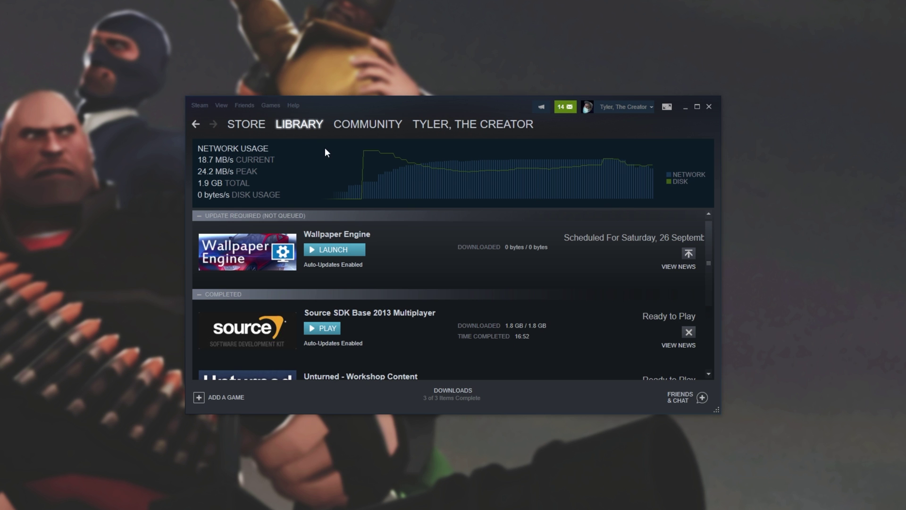
left_click(685, 107)
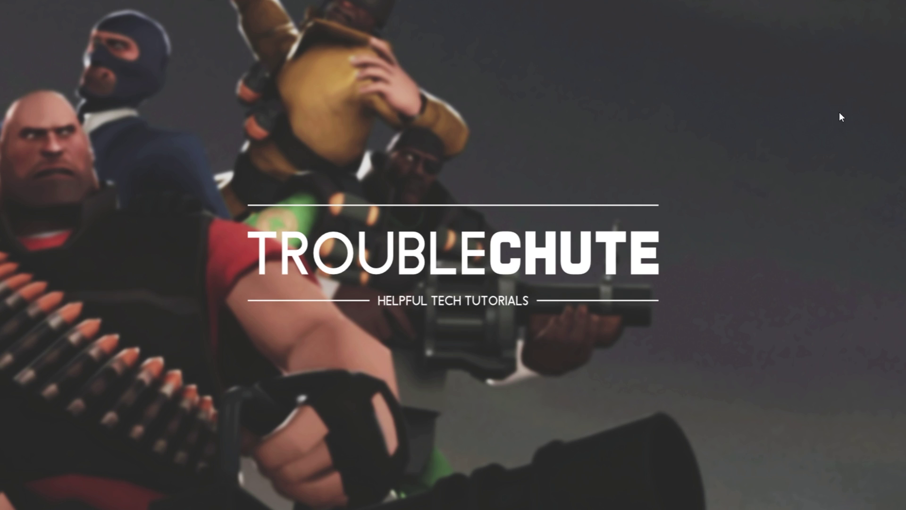
key("super+e")
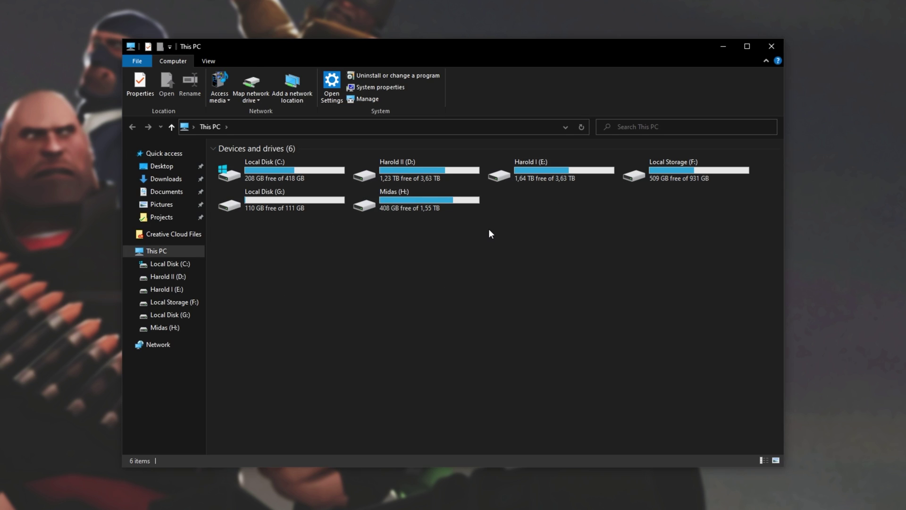
double_click(305, 169)
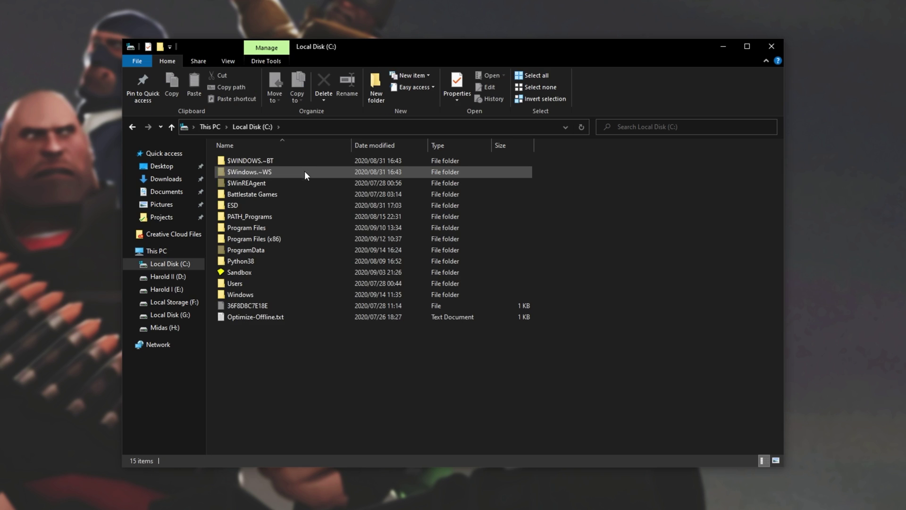
double_click(297, 247)
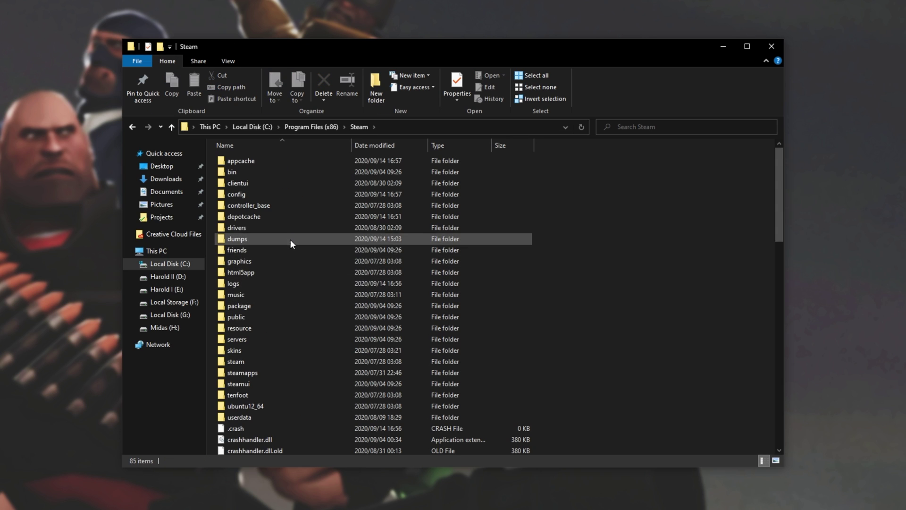
double_click(283, 374)
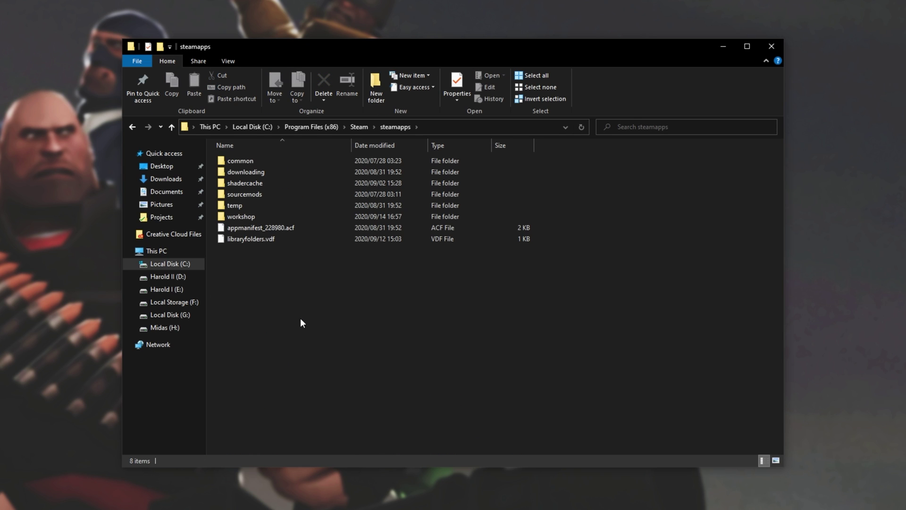
double_click(276, 194)
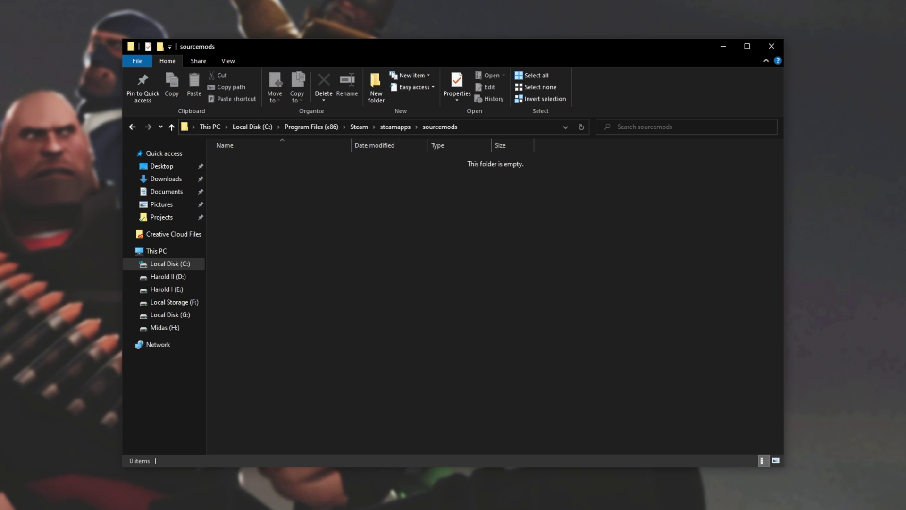
Step: Extract the tf2classic folder from the downloaded archive into the sourcemods folder
key("alt+Tab")
left_click_drag(276, 128, 503, 117)
left_click_drag(440, 196, 305, 228)
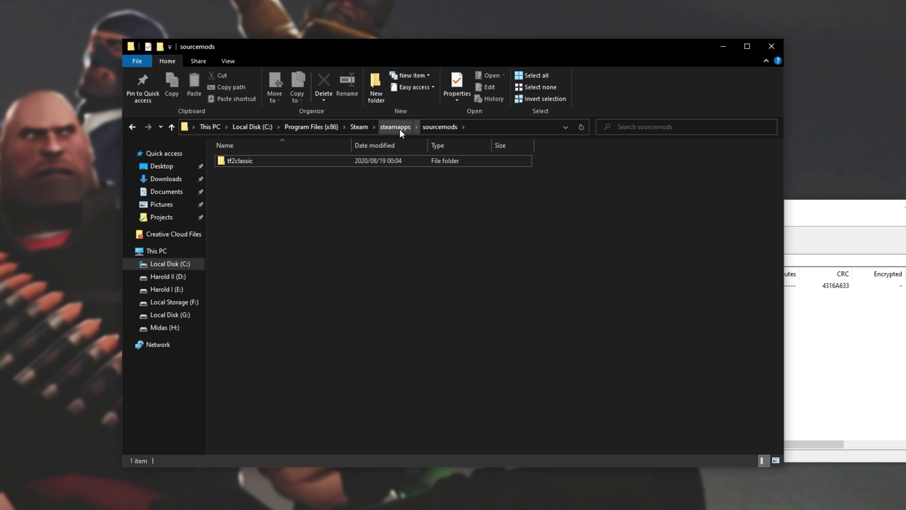
Step: Open the extracted tf2classic folder to check its contents, and close the archive window
double_click(322, 160)
key("ctrl+a")
left_click(638, 289)
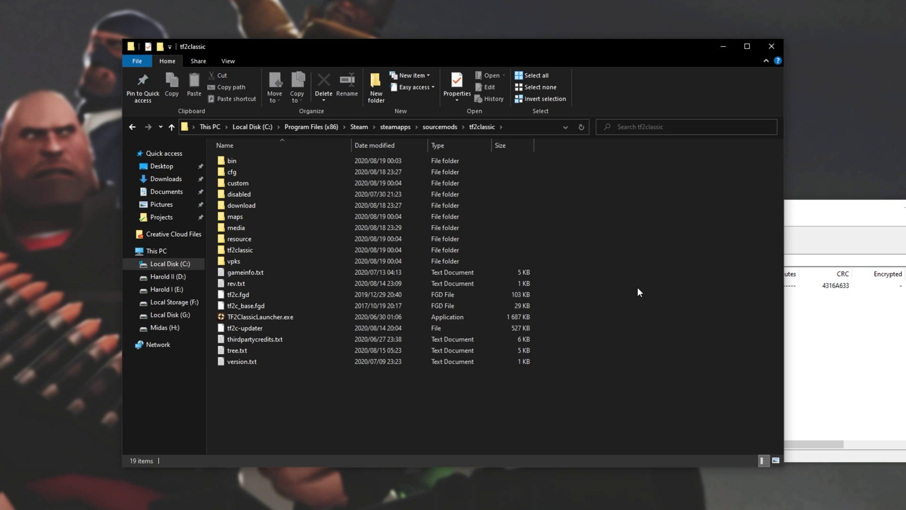
key("alt+Tab")
key("alt+F4")
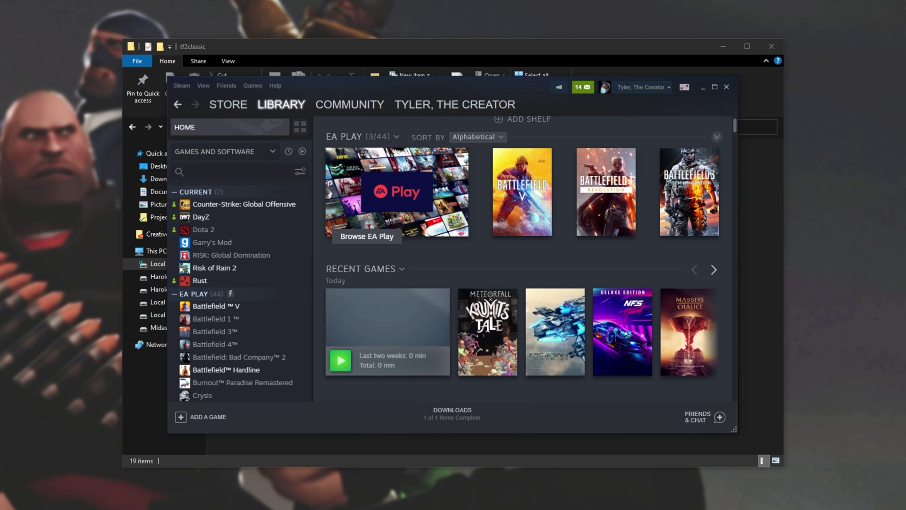
Step: Exit Steam completely, start it again and open the game library
left_click(183, 83)
left_click(216, 166)
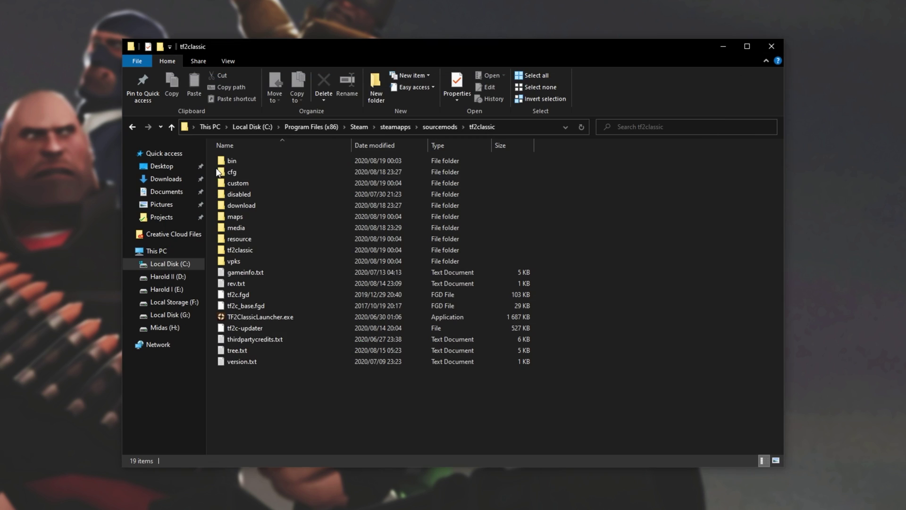
key("super")
type("steam")
key("Return")
left_click(278, 105)
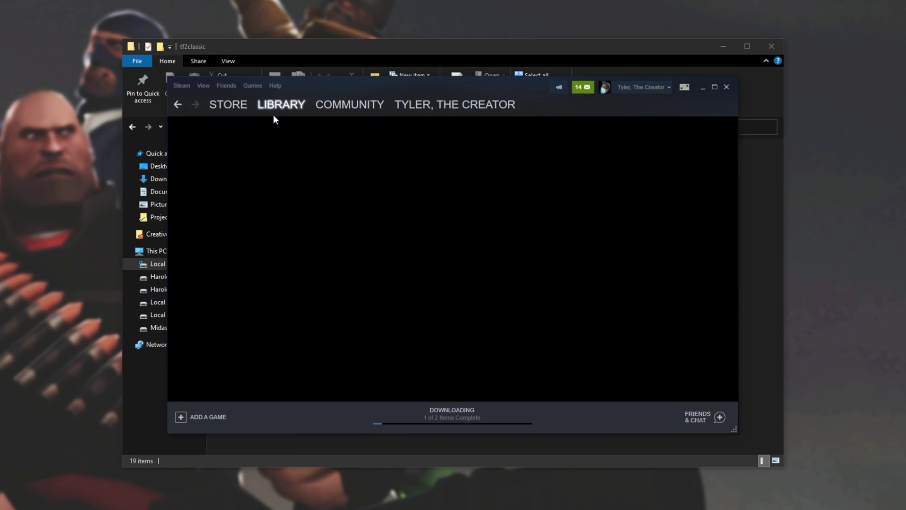
Step: Search the Steam library for "team fortress" and launch Team Fortress 2 Classic
left_click(238, 172)
type("team fortress")
left_click(253, 219)
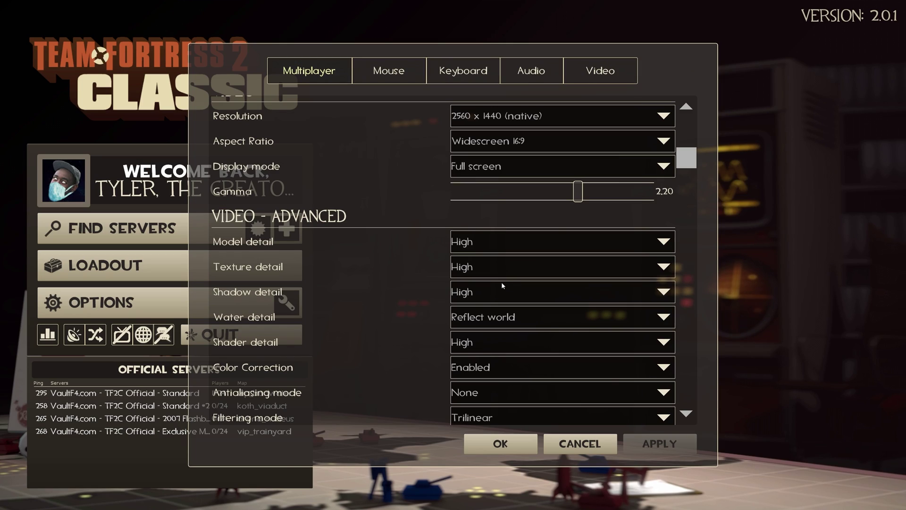
Step: Lower the game volume and music volume in the game options, check the video settings and accept the options
left_click(531, 71)
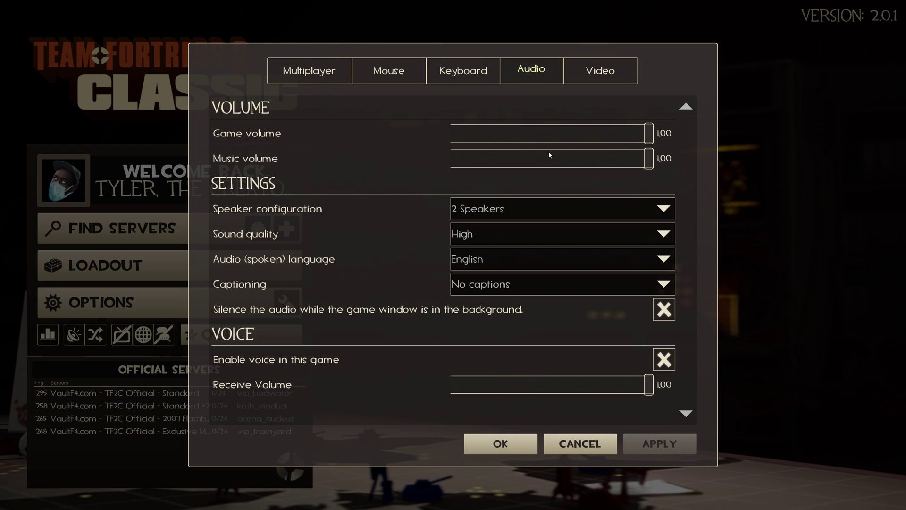
left_click_drag(648, 133, 472, 133)
left_click_drag(649, 158, 533, 158)
left_click(327, 80)
left_click(585, 69)
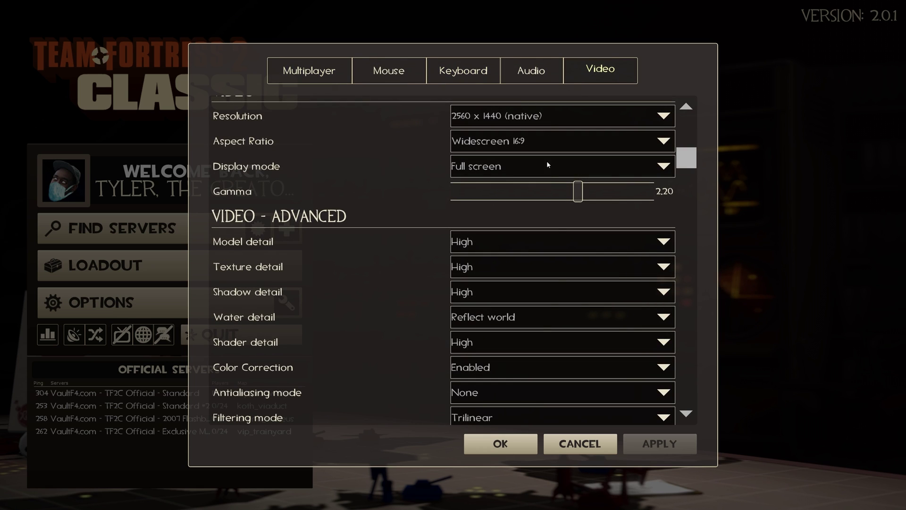
left_click(519, 444)
Step: Join the class wars server running ctf_2bine_v1 from the server browser and enter the match on team BLU
left_click(180, 230)
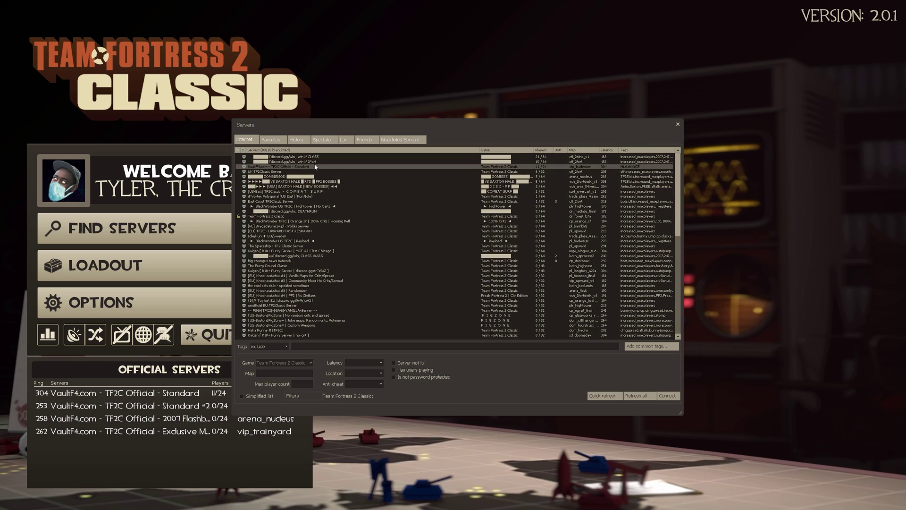
double_click(341, 156)
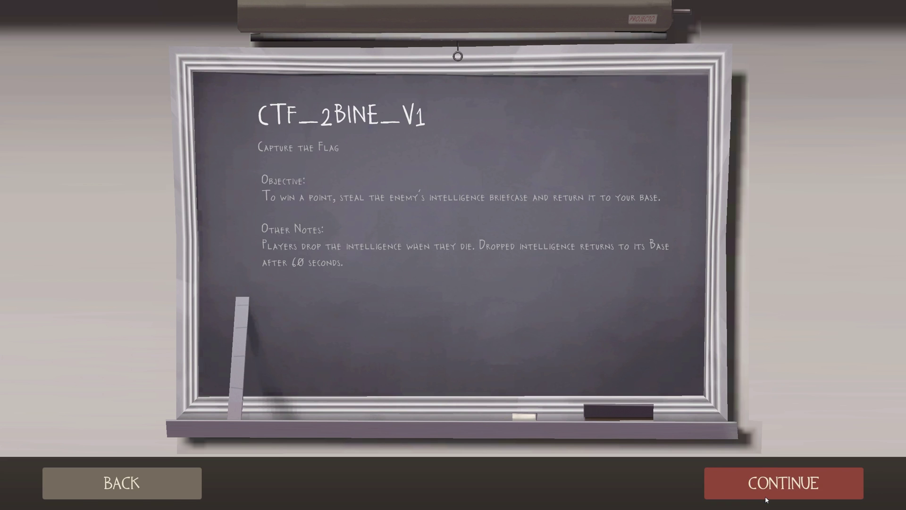
left_click(766, 498)
left_click(546, 418)
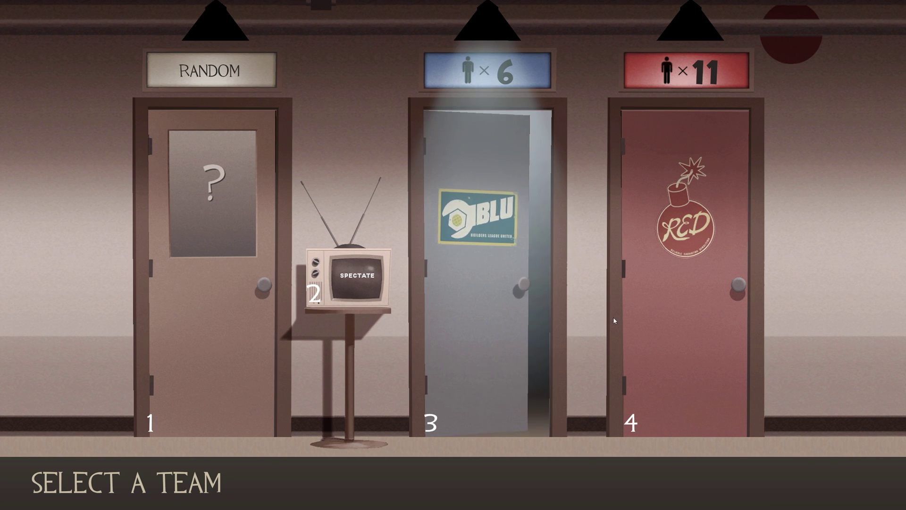
left_click(735, 44)
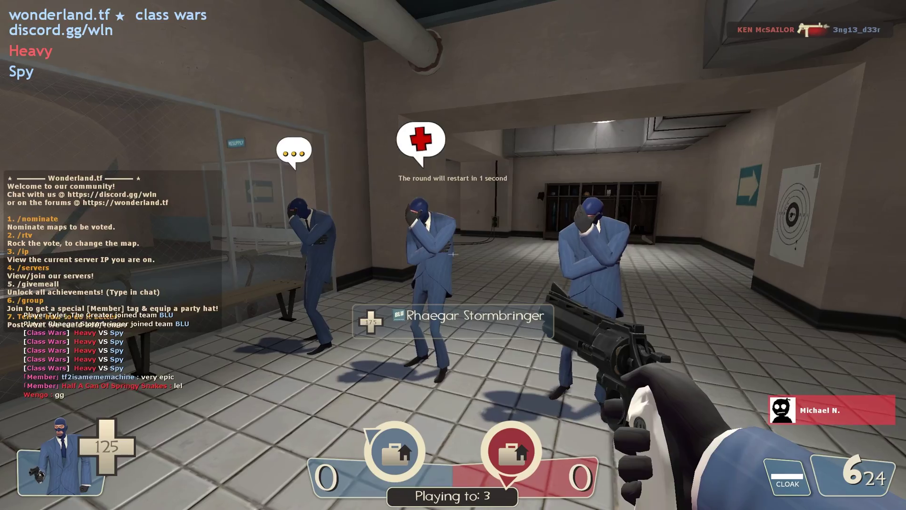
Step: Walk out of the BLU spawn room, across the yard and up the stairs to the RED base's balcony
key("w")
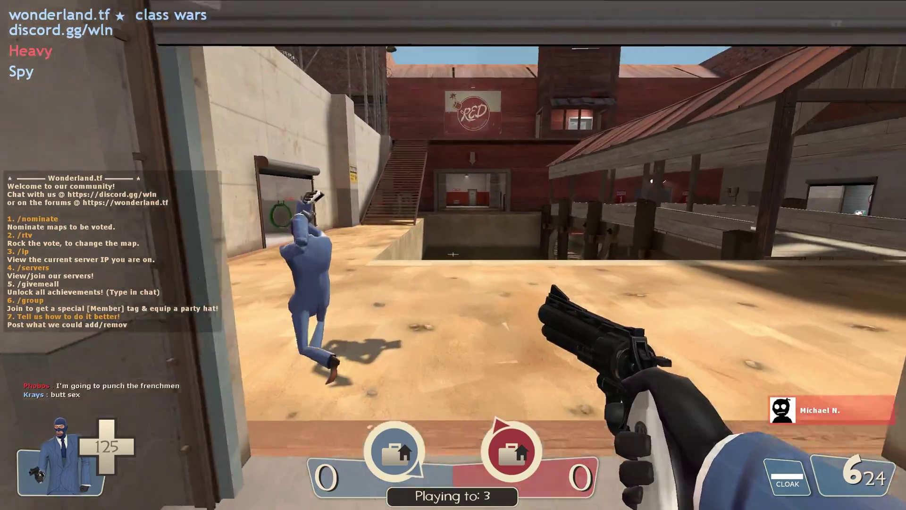
key("w")
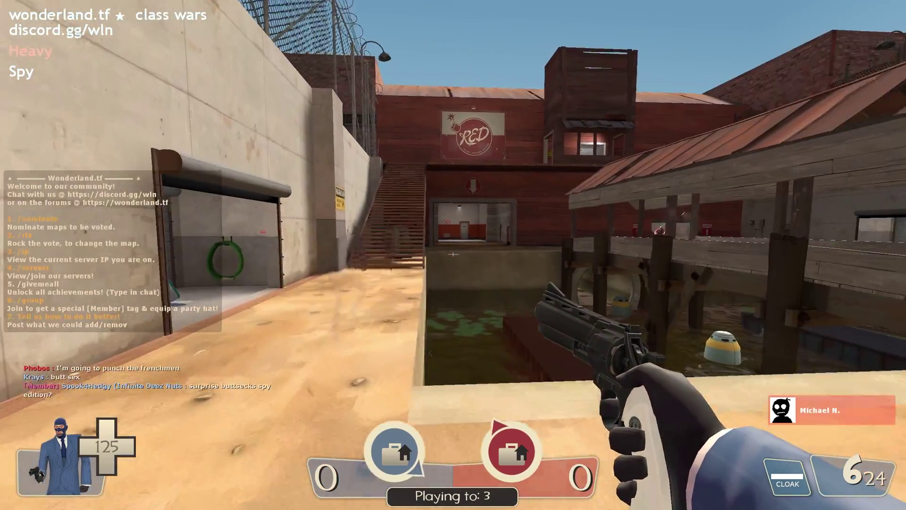
key("w")
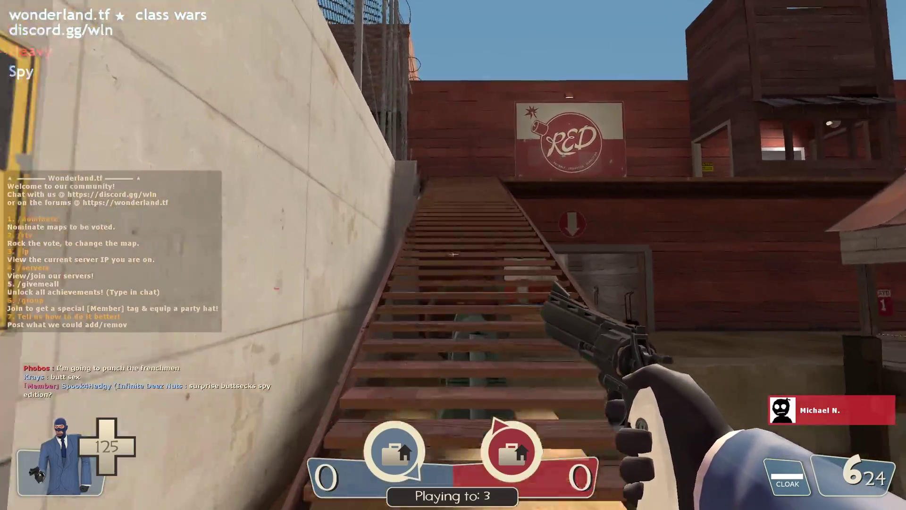
key("w")
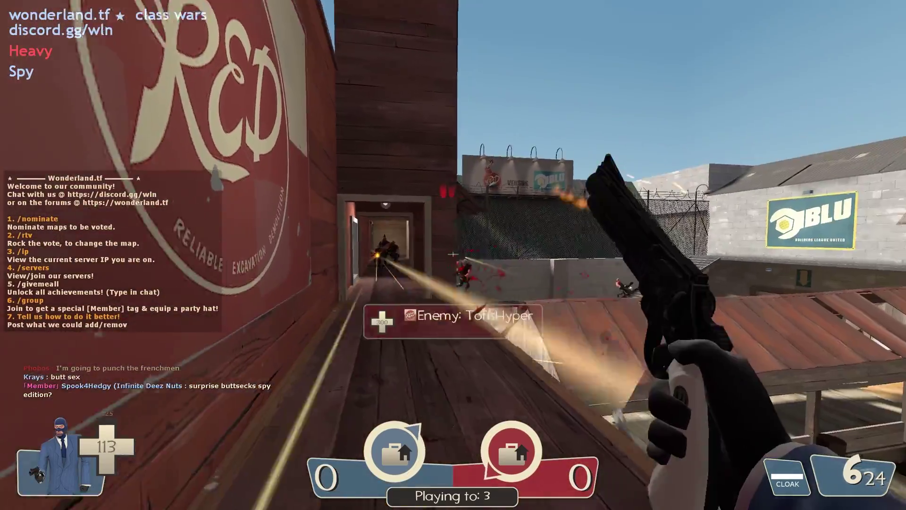
Step: Fire the Spy's revolver at the enemy Heavies on the RED balcony until it is empty
left_click(453, 253)
left_click(453, 254)
left_click(453, 254)
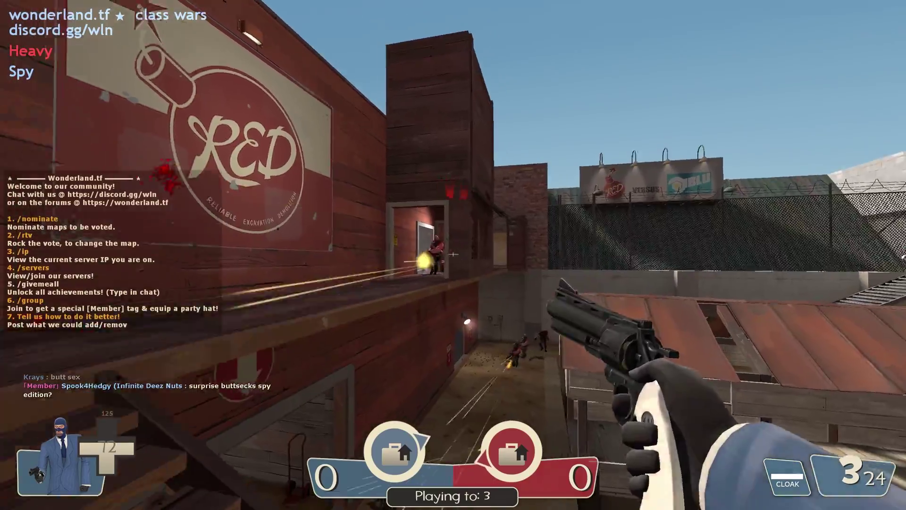
left_click(453, 254)
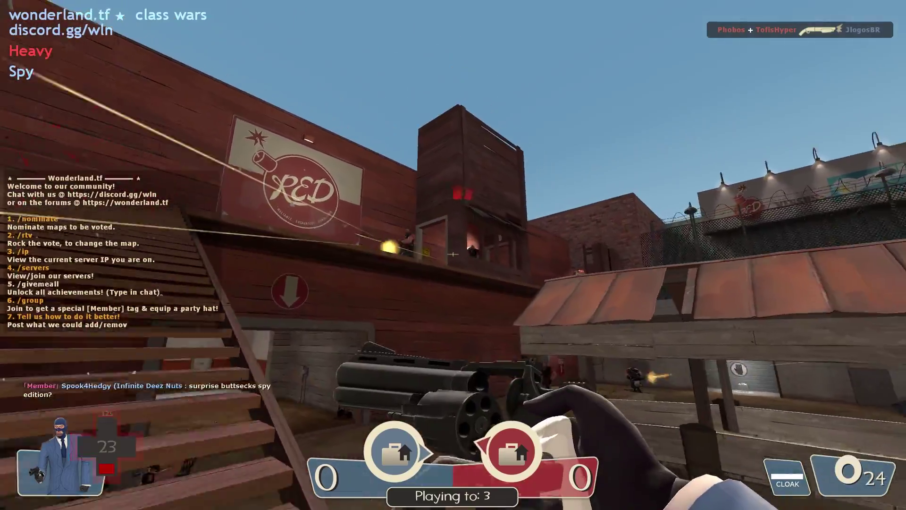